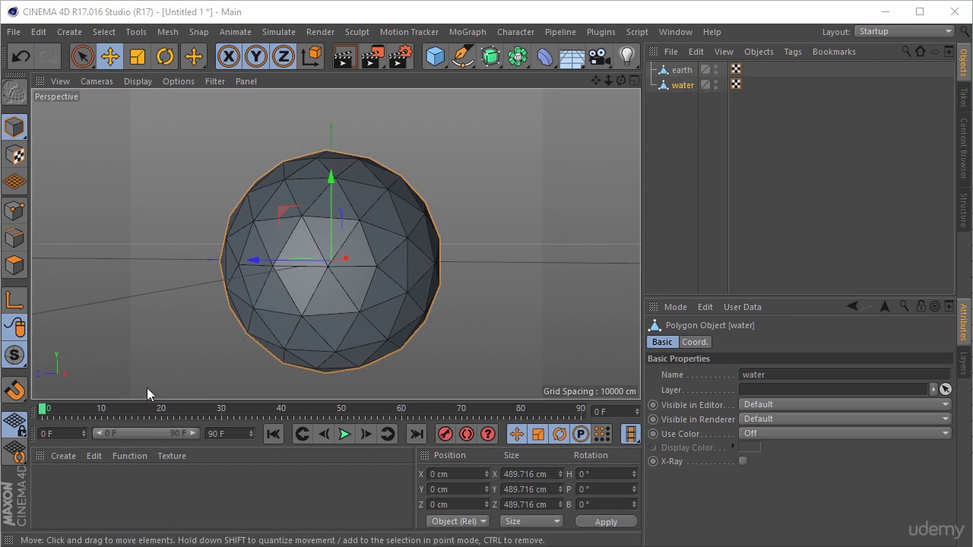
- Create a new material, open it in the Material Editor and disable its Reflectance channel
left_click(71, 455)
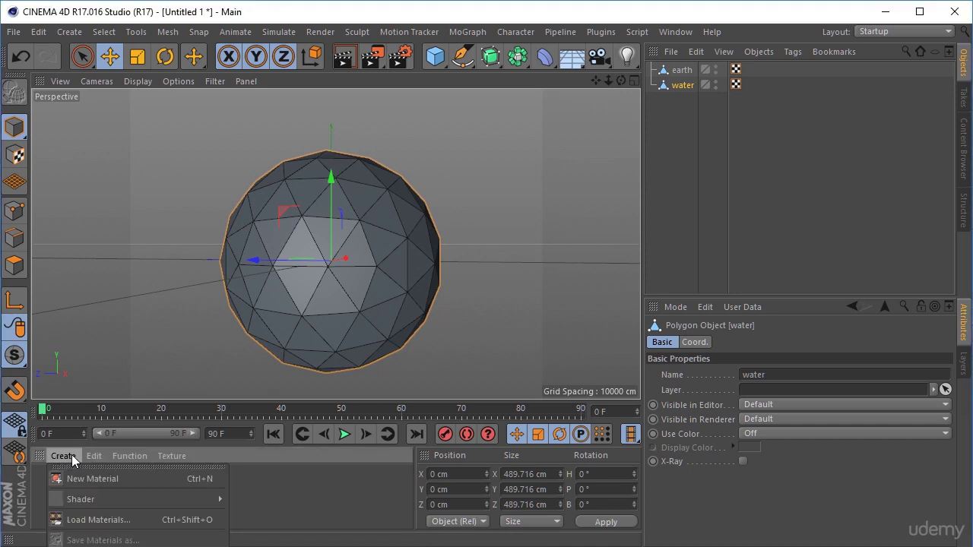
left_click(121, 478)
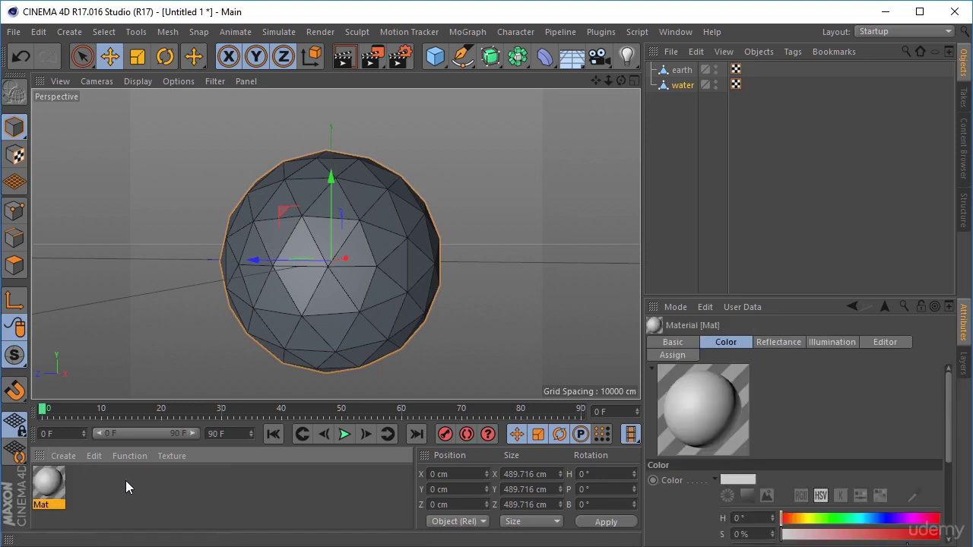
double_click(47, 483)
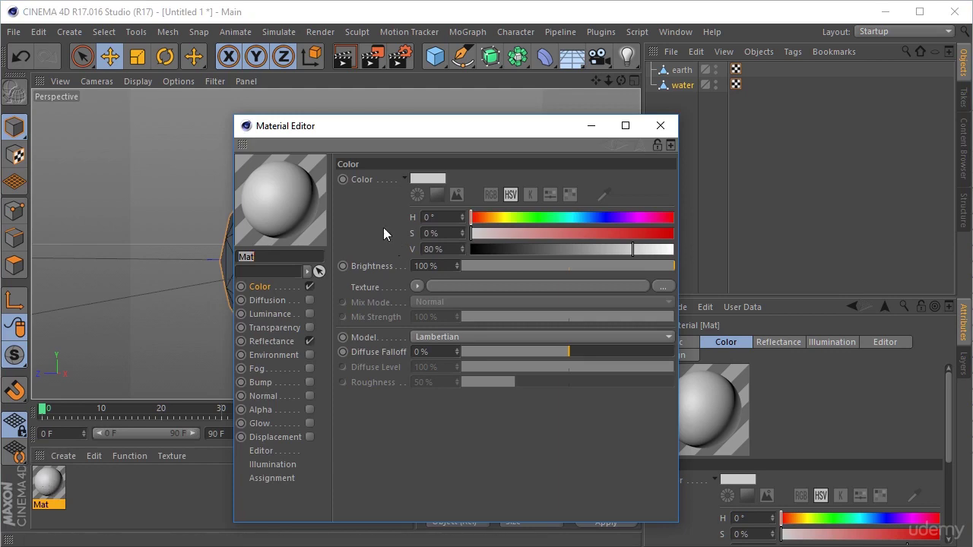
left_click_drag(352, 133, 378, 104)
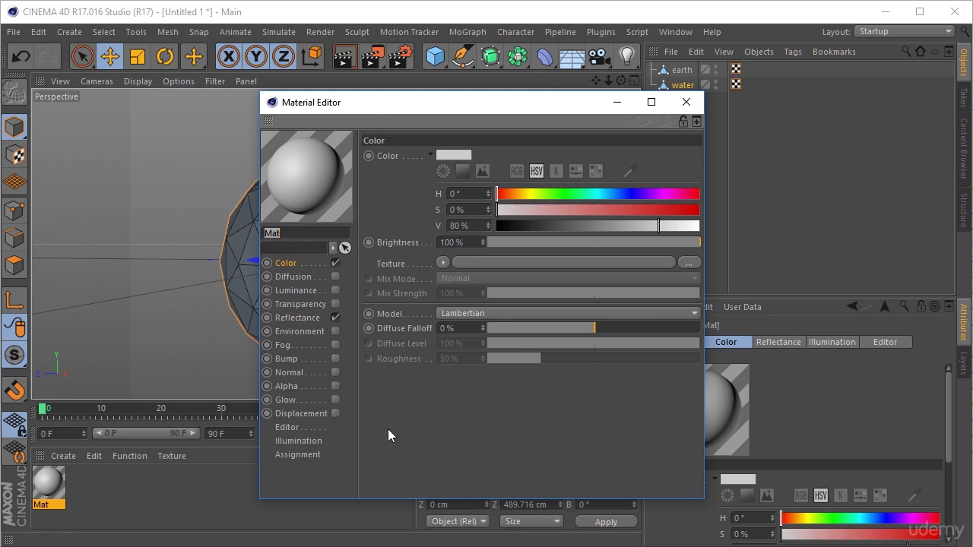
left_click(334, 318)
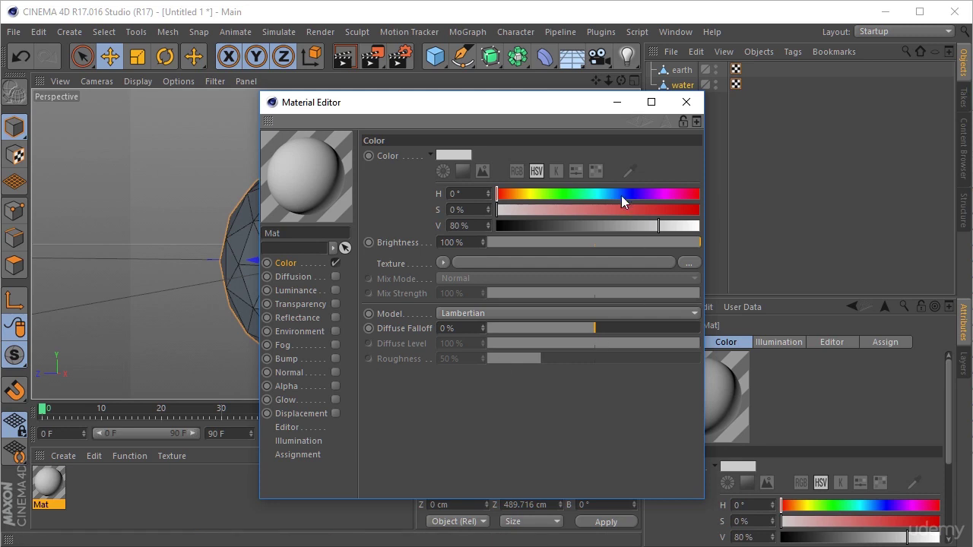
- Set the material's color to light green with hue 132°, saturation about 55% and value about 90%
left_click(465, 172)
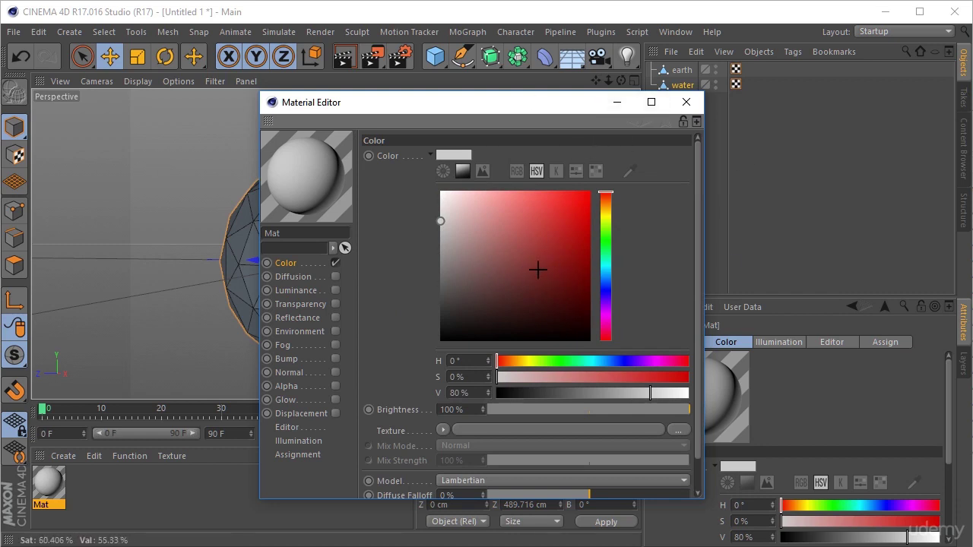
left_click(518, 256)
mouse_move(518, 257)
left_mouse_down()
mouse_move(488, 252)
mouse_move(524, 217)
mouse_move(533, 243)
left_mouse_up()
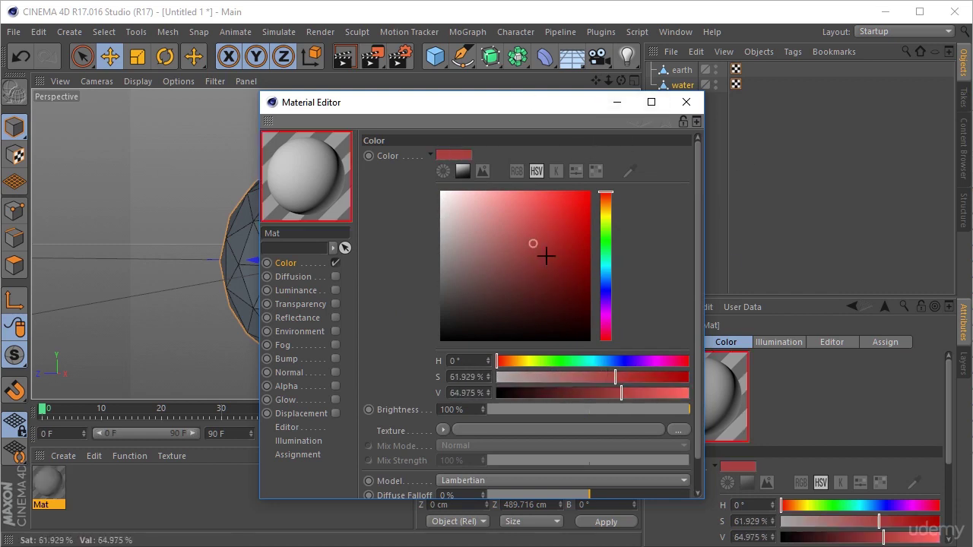
left_click_drag(608, 279, 606, 253)
mouse_move(533, 243)
left_mouse_down()
mouse_move(530, 217)
mouse_move(527, 232)
mouse_move(512, 214)
mouse_move(524, 208)
left_mouse_up()
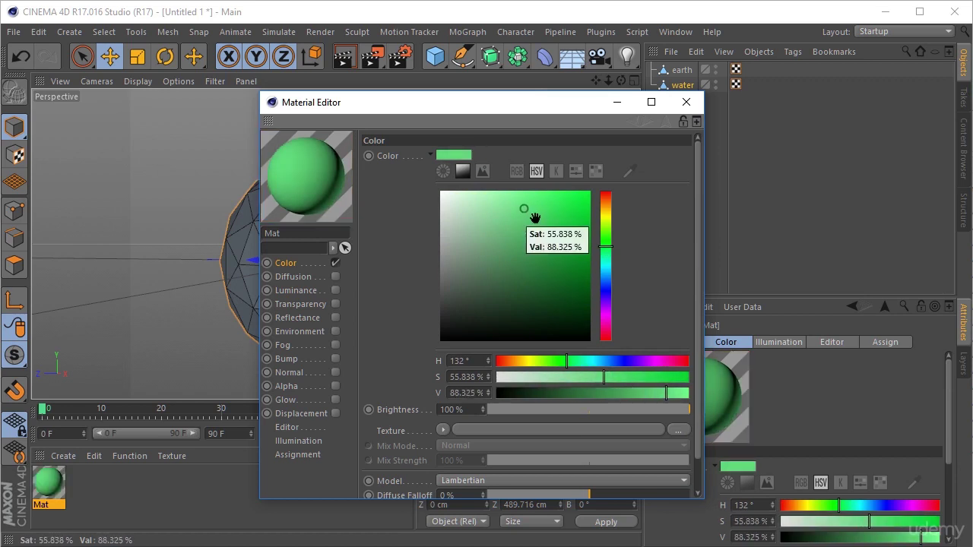
left_click_drag(539, 220, 523, 205)
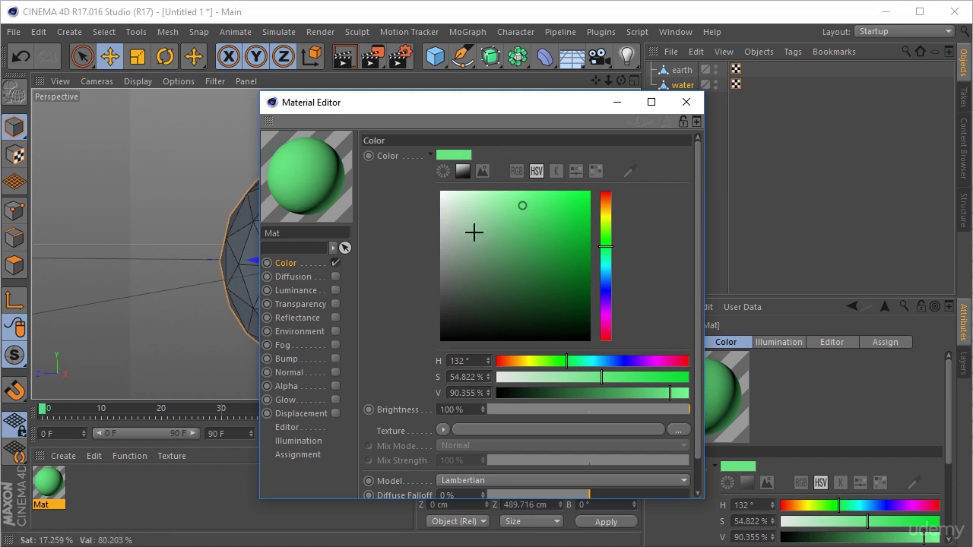
left_click(687, 103)
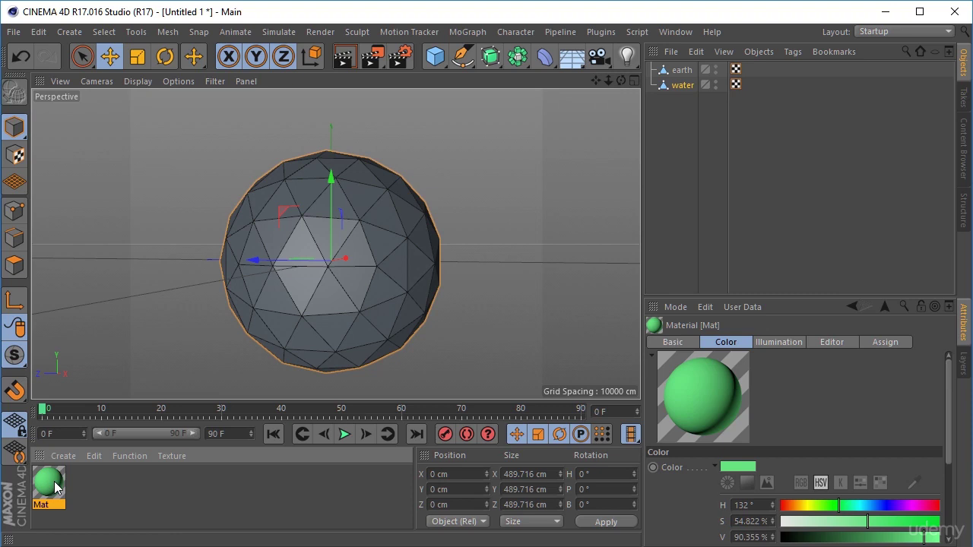
- Apply the green material to the earth sphere and hide the water sphere in the viewport
left_click_drag(55, 487, 297, 314)
left_click_drag(297, 309, 323, 304)
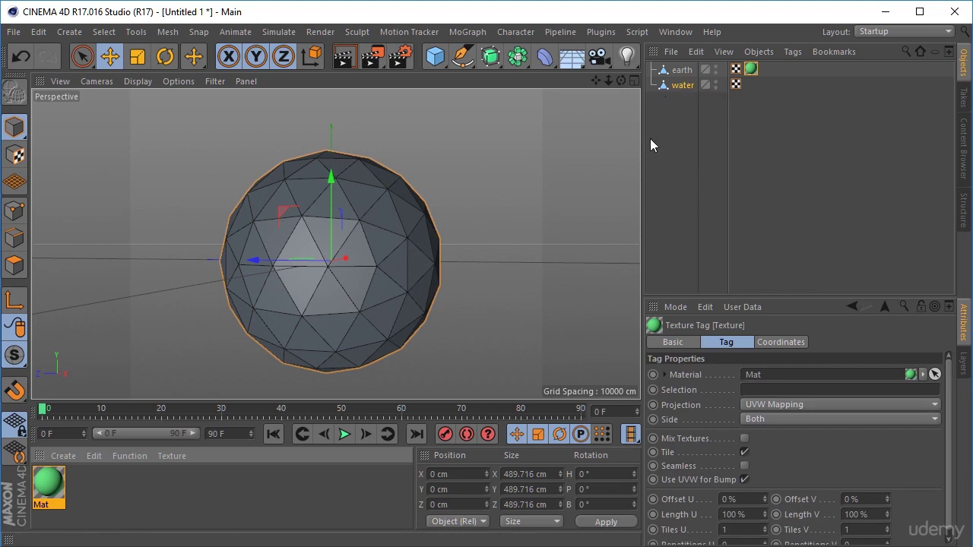
left_click(716, 82)
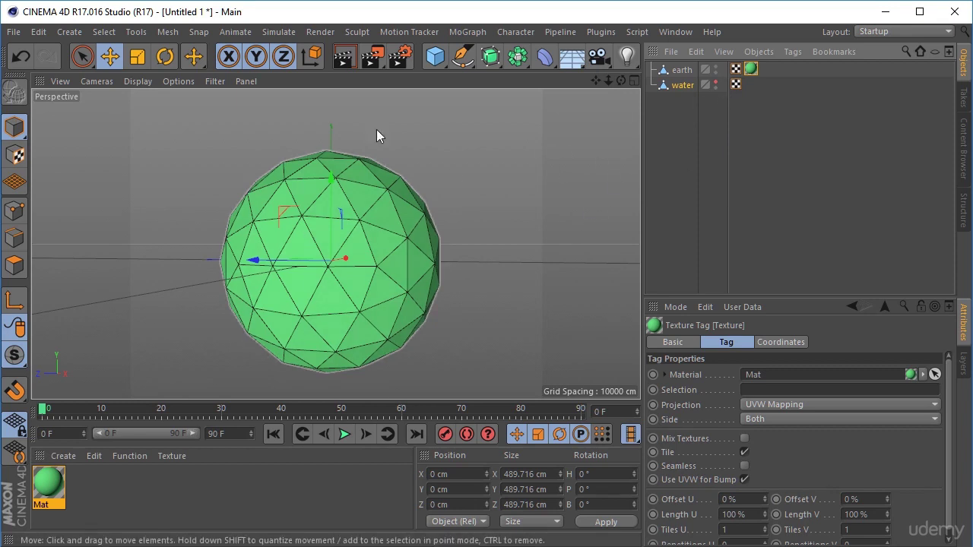
left_click(682, 70)
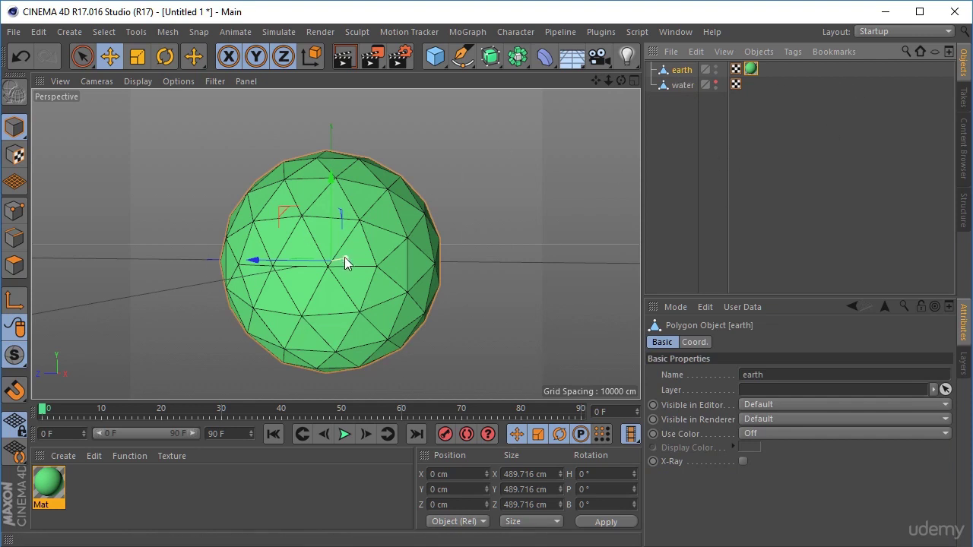
left_click(840, 101)
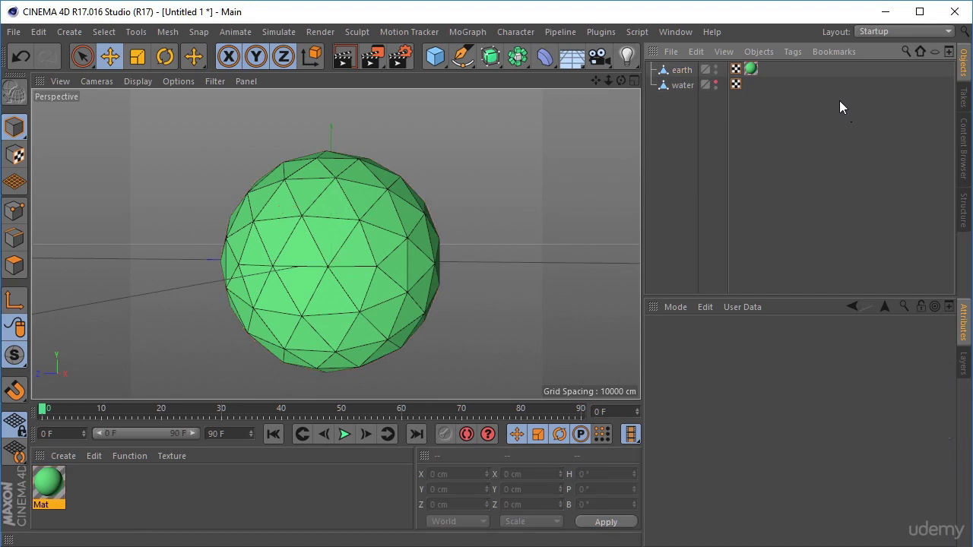
- Delete the green texture tag from the earth object and assign the same material to earth in the object list
left_click(751, 69)
key("Delete")
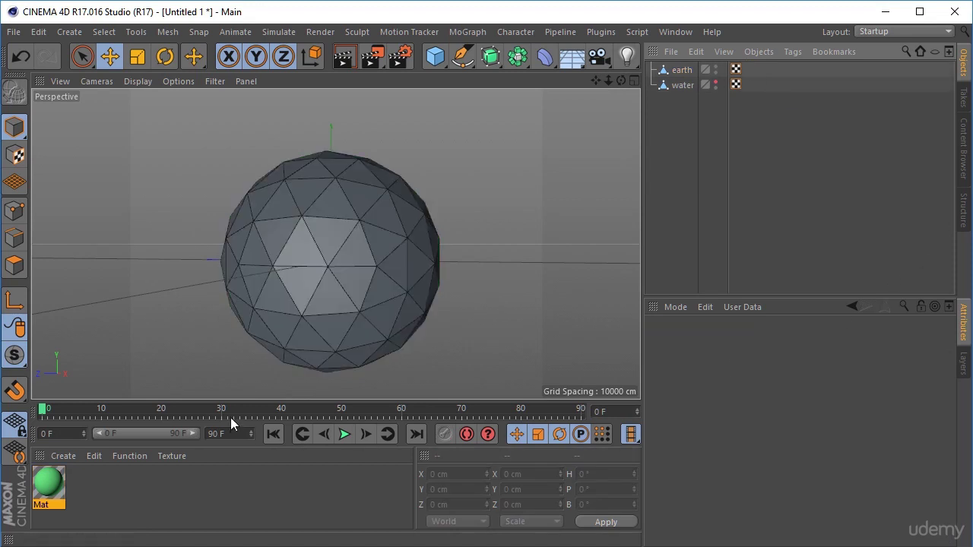
left_click_drag(41, 494, 686, 77)
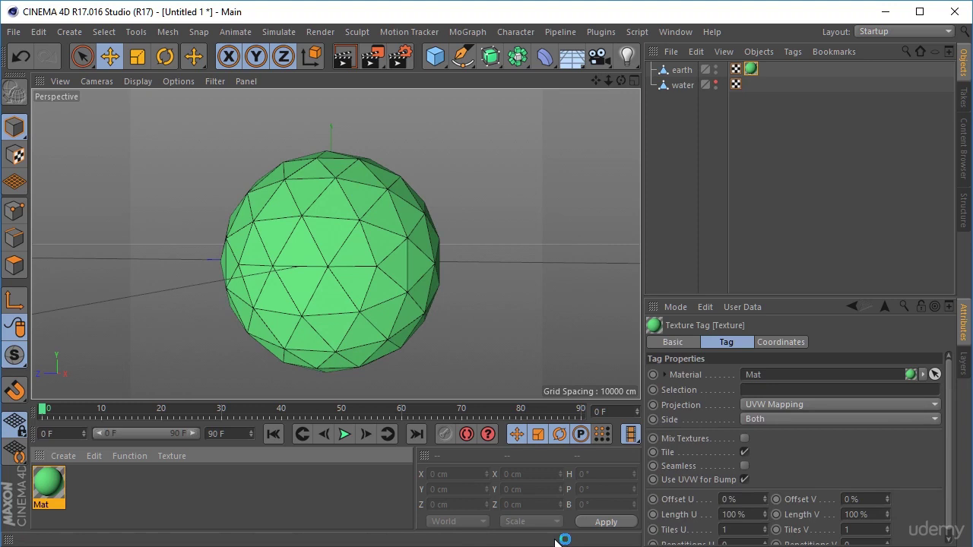
- Show the water sphere instead of earth in the viewport and duplicate the green material
left_click(716, 67)
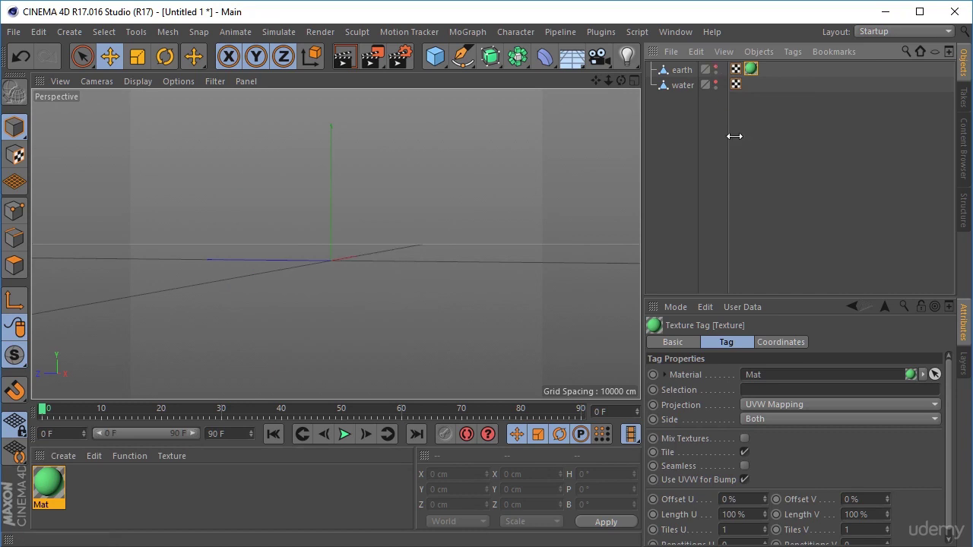
left_click(715, 82)
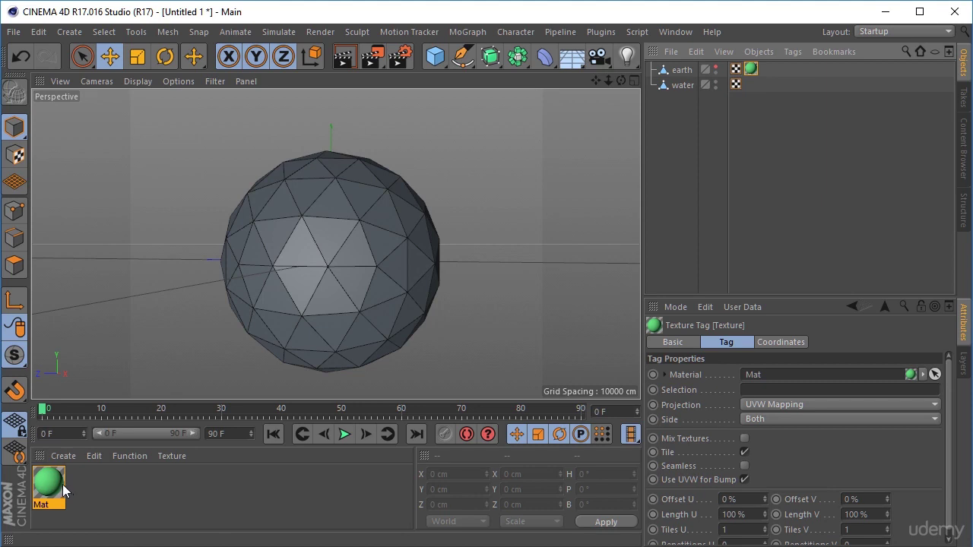
left_click(51, 489)
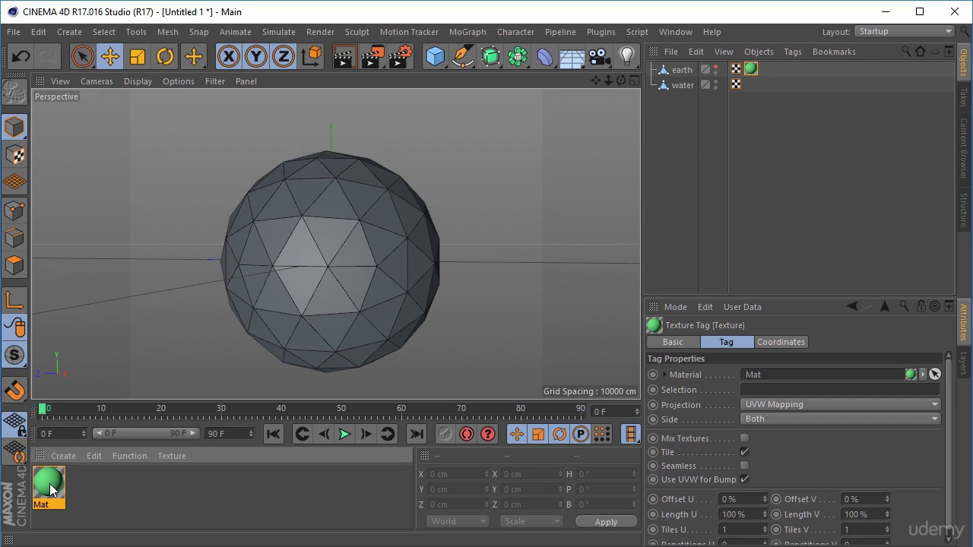
left_click_drag(51, 489, 140, 498)
left_click_drag(111, 488, 111, 488, "ctrl")
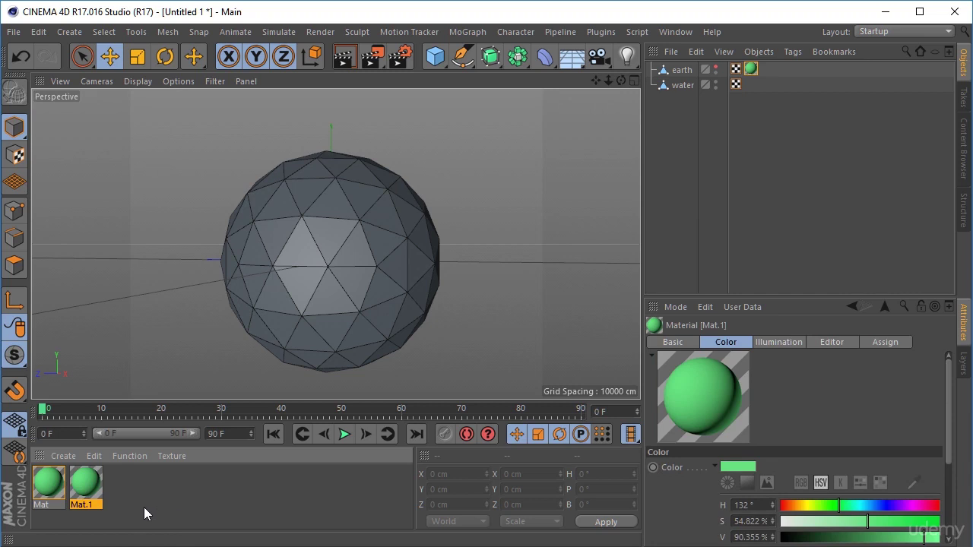
left_click(142, 503)
left_click(88, 484)
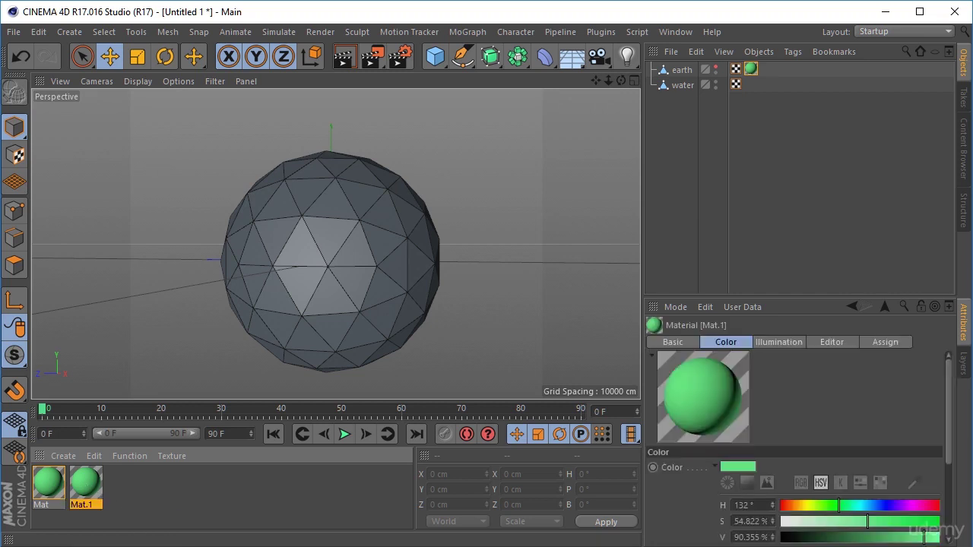
- Rename the original material as green
double_click(38, 505)
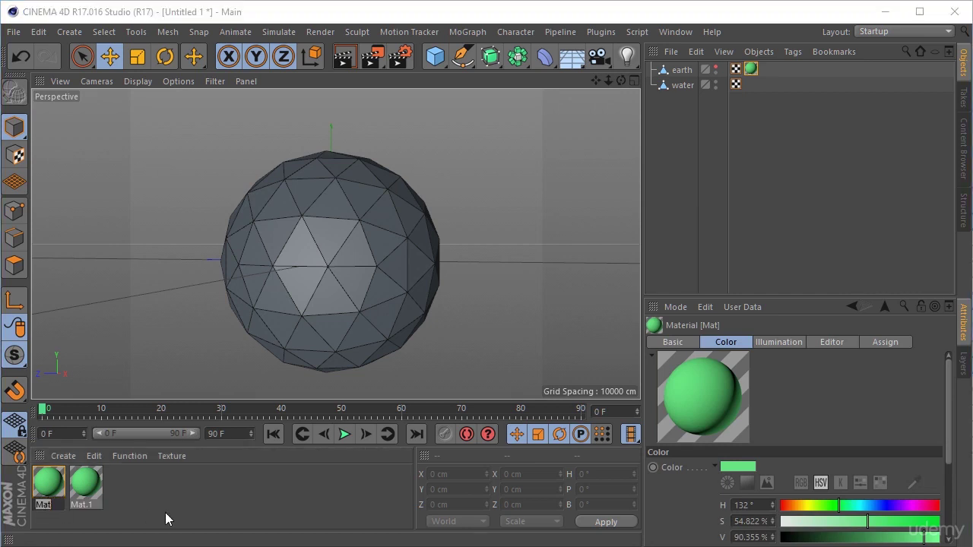
type("green")
key("Return")
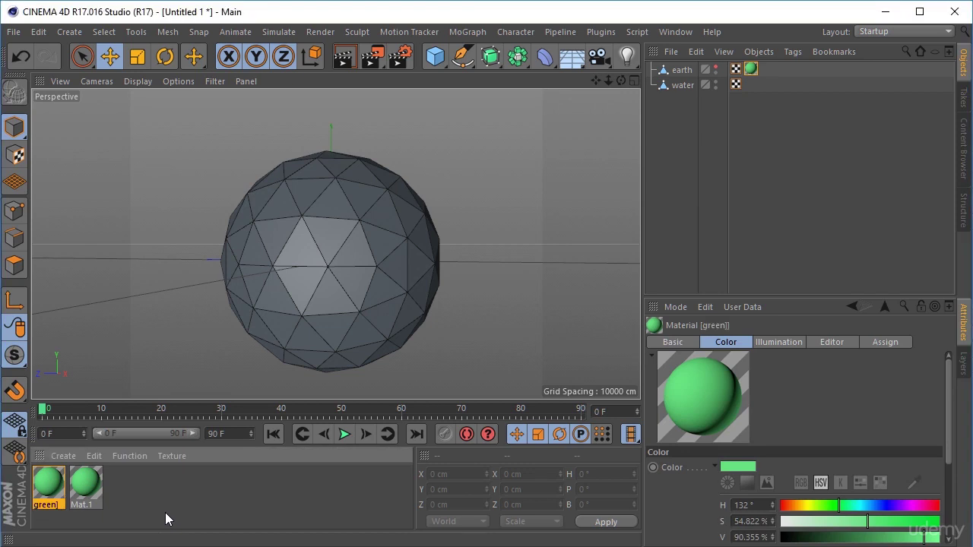
double_click(52, 504)
key("BackSpace")
key("Return")
- Rename the duplicated material as blue
double_click(83, 505)
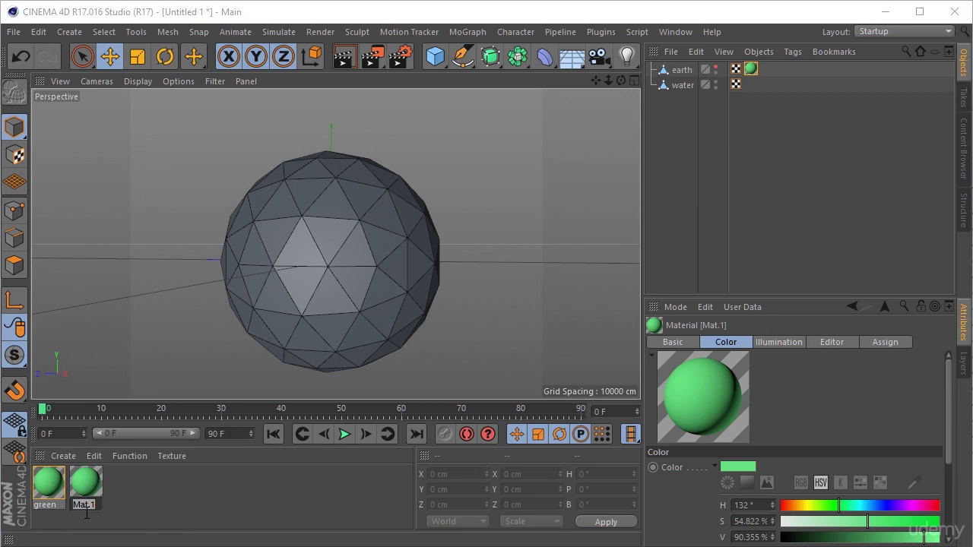
type("blue")
key("Return")
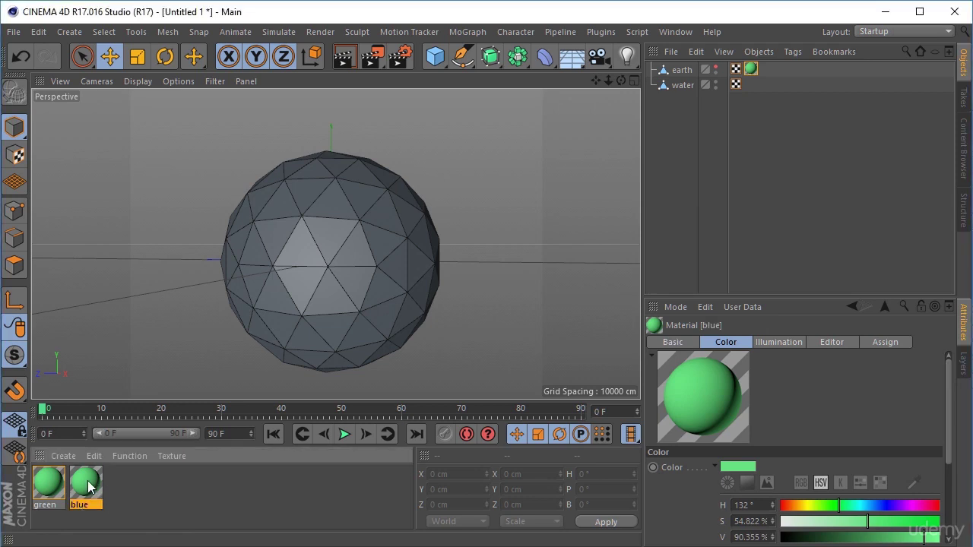
- Change the blue material's color to light blue with hue 209°, saturation about 49% and value 100%
double_click(87, 485)
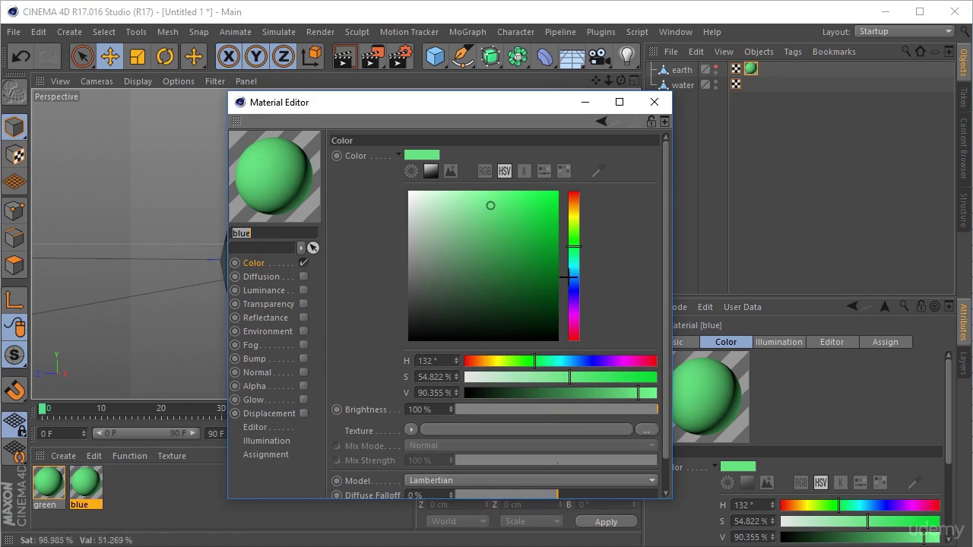
left_click_drag(574, 260, 575, 278)
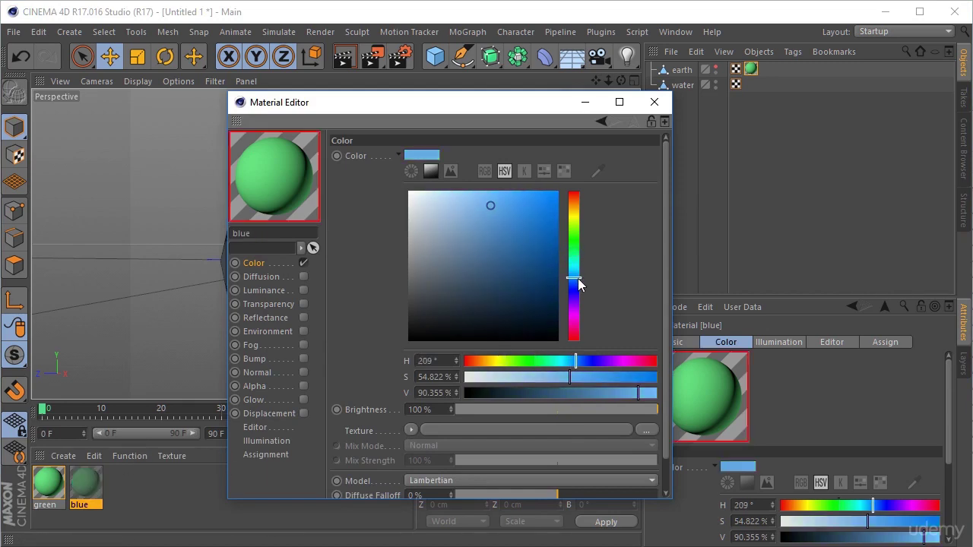
left_click(505, 208)
mouse_move(509, 218)
left_mouse_down()
mouse_move(479, 200)
mouse_move(488, 204)
mouse_move(481, 191)
left_mouse_up()
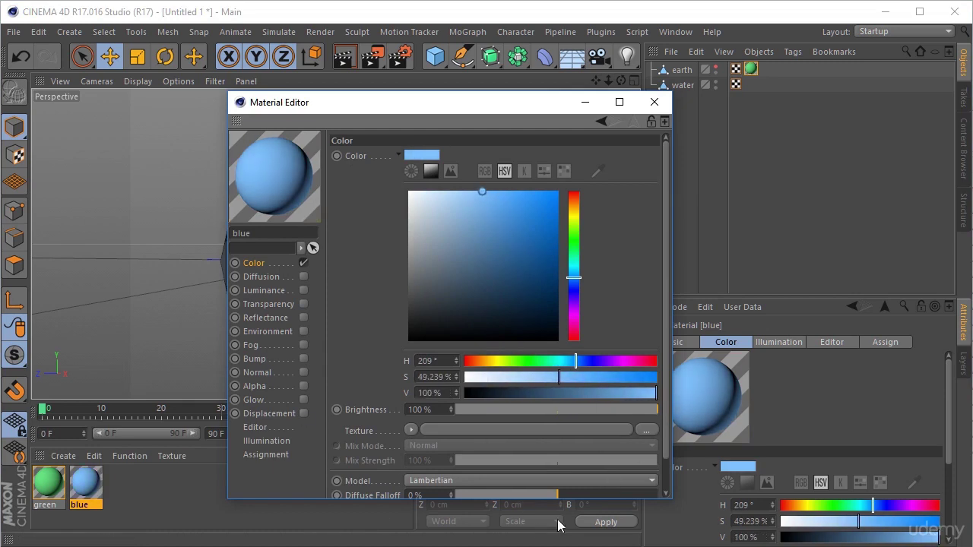
left_click(654, 101)
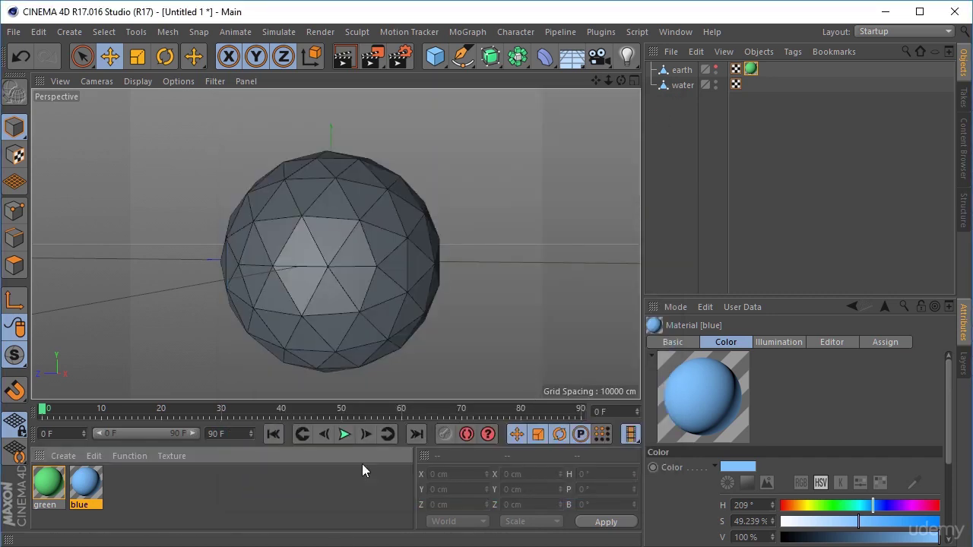
- Apply the blue material to the water sphere and make both the earth and water spheres visible in the viewport
left_click_drag(83, 487, 313, 289)
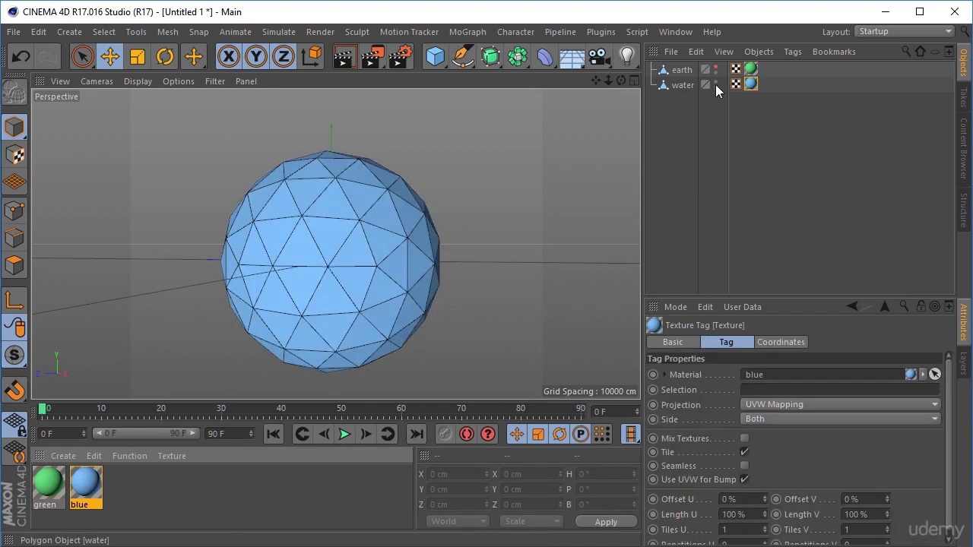
left_click(683, 84)
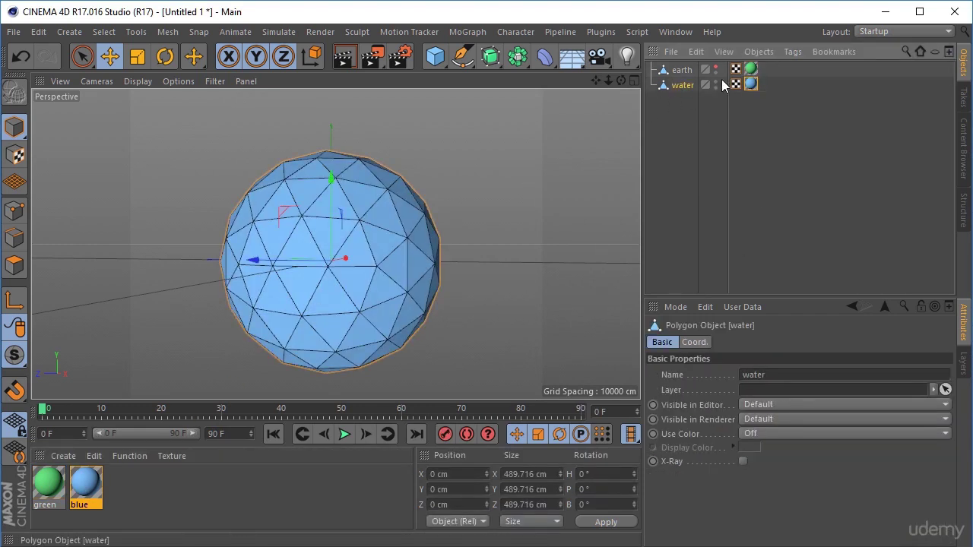
left_click(714, 82)
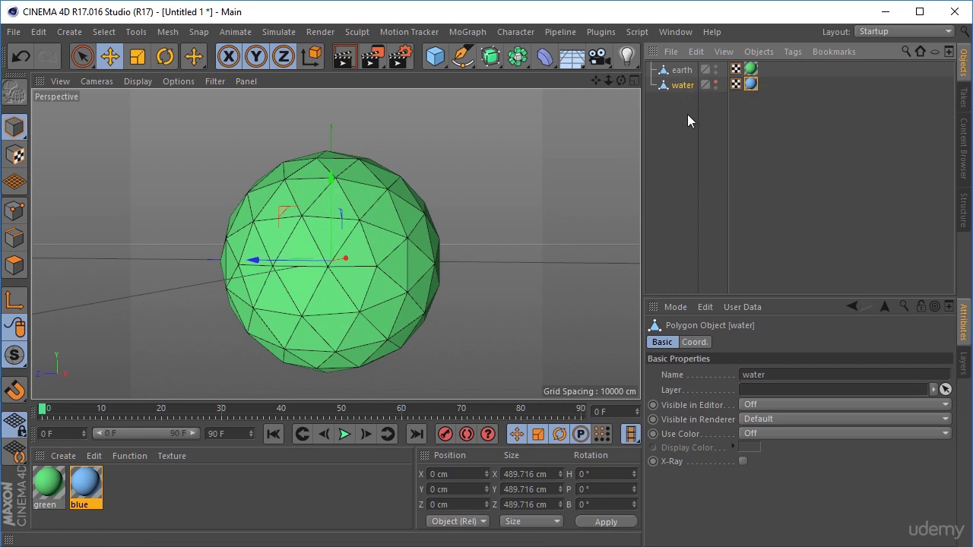
left_click(715, 82)
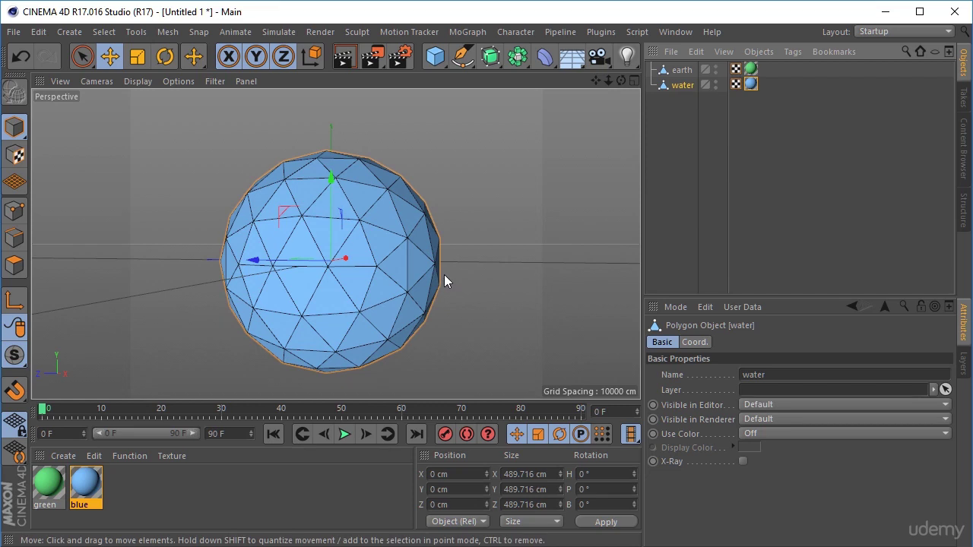
- Switch to the four-view layout and activate the Scale tool for the water sphere
middle_click(467, 236)
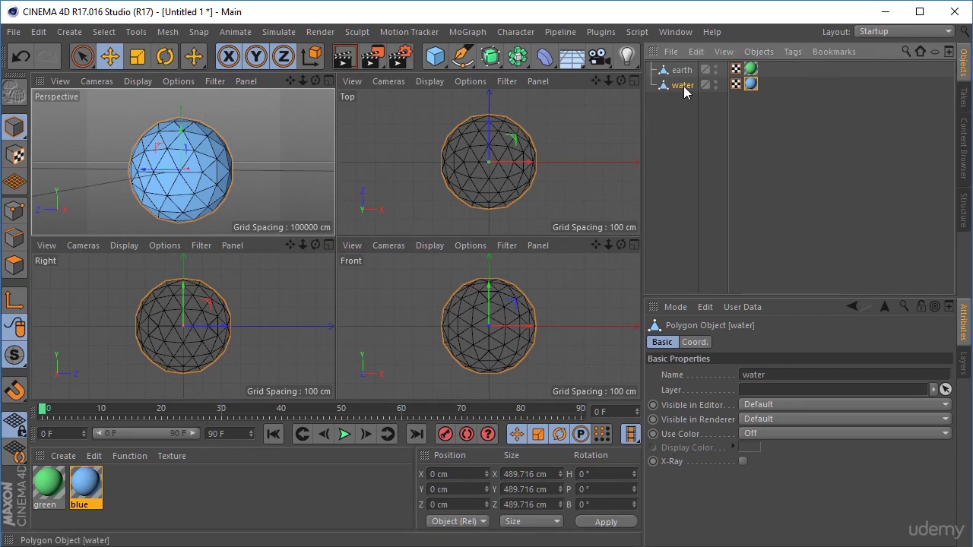
left_click(138, 57)
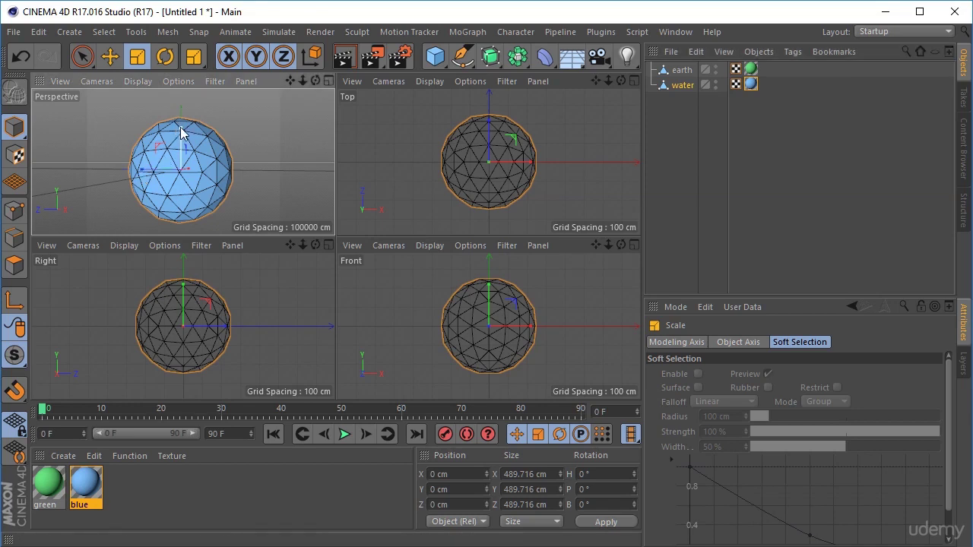
- Try scaling the water sphere along its Y and Z axes individually and undo both changes
mouse_move(180, 132)
left_mouse_down()
mouse_move(181, 90)
mouse_move(187, 141)
left_mouse_up()
key("ctrl+z")
left_click_drag(141, 174, 195, 159)
key("ctrl+z")
key("ctrl+z")
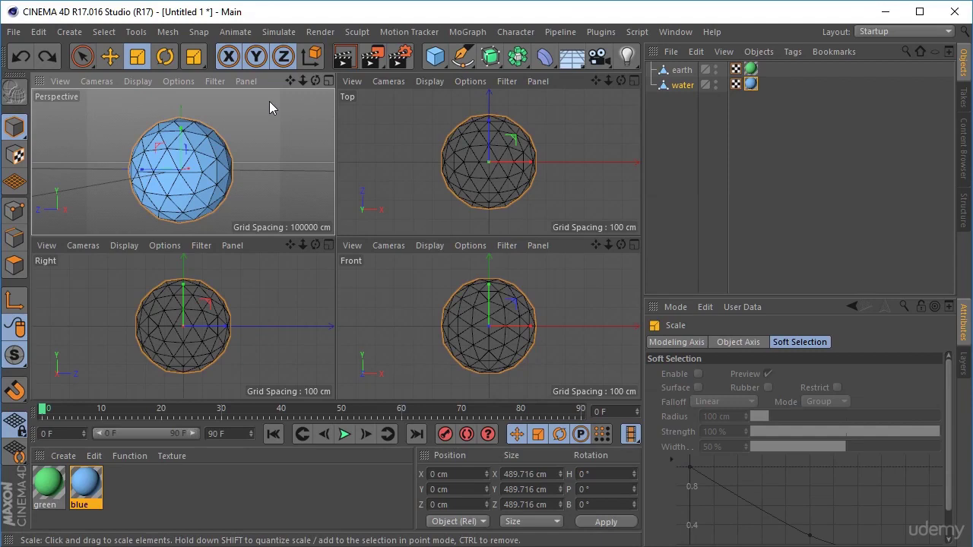
- Scale the water sphere down uniformly to about 441 cm, hiding and showing earth to compare the two spheres
left_click_drag(269, 101, 190, 99)
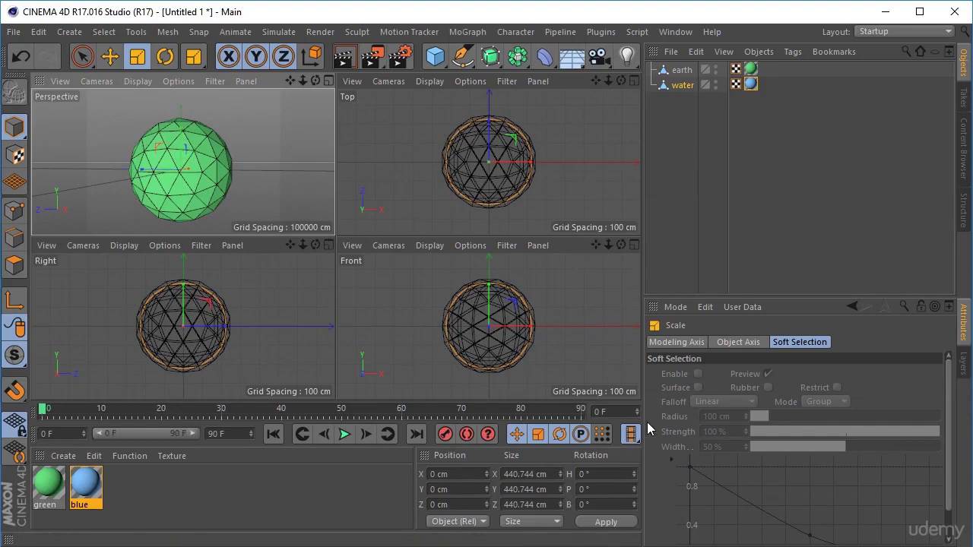
left_click(716, 71)
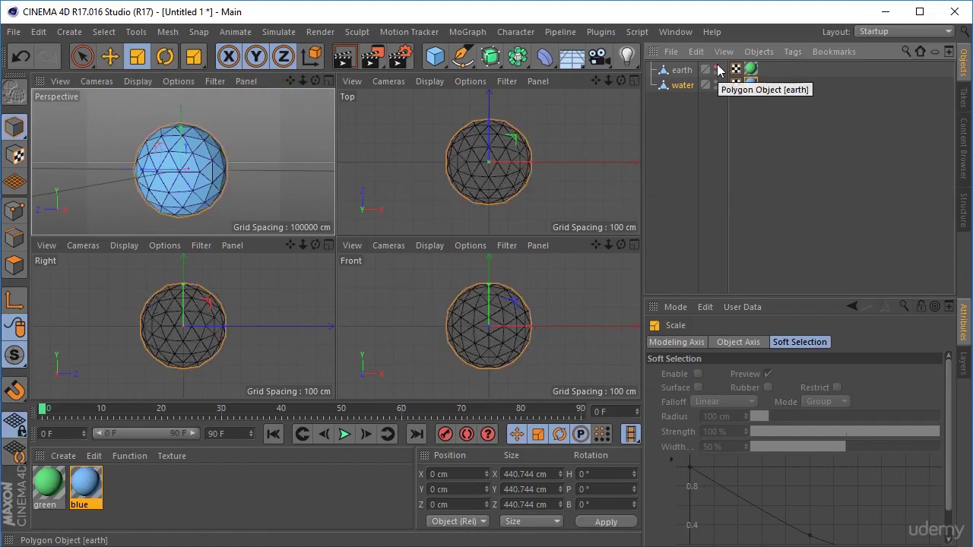
left_click(717, 66)
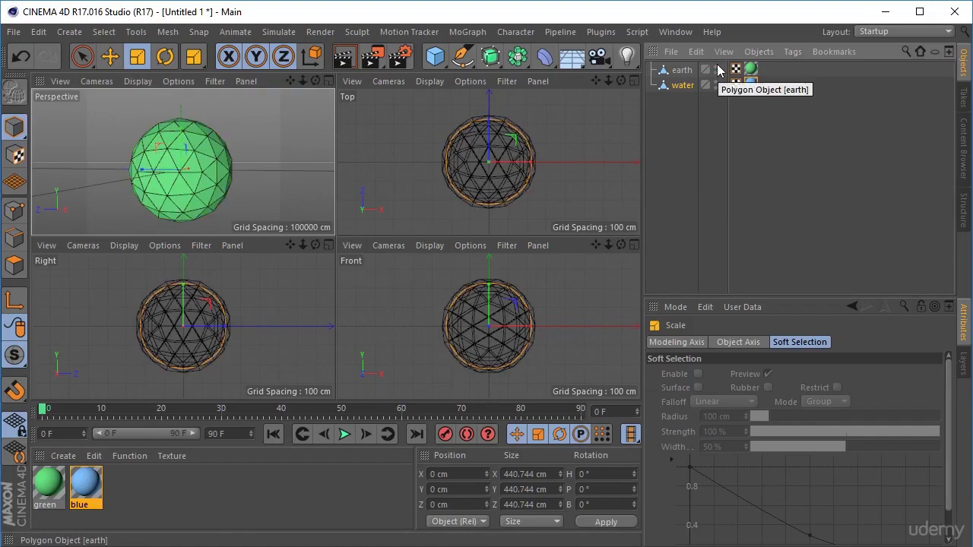